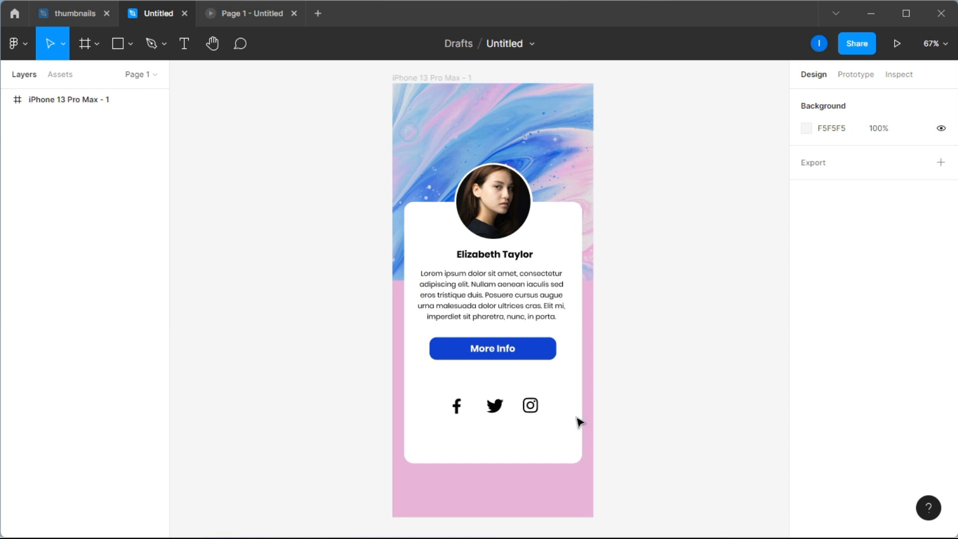
click(499, 353)
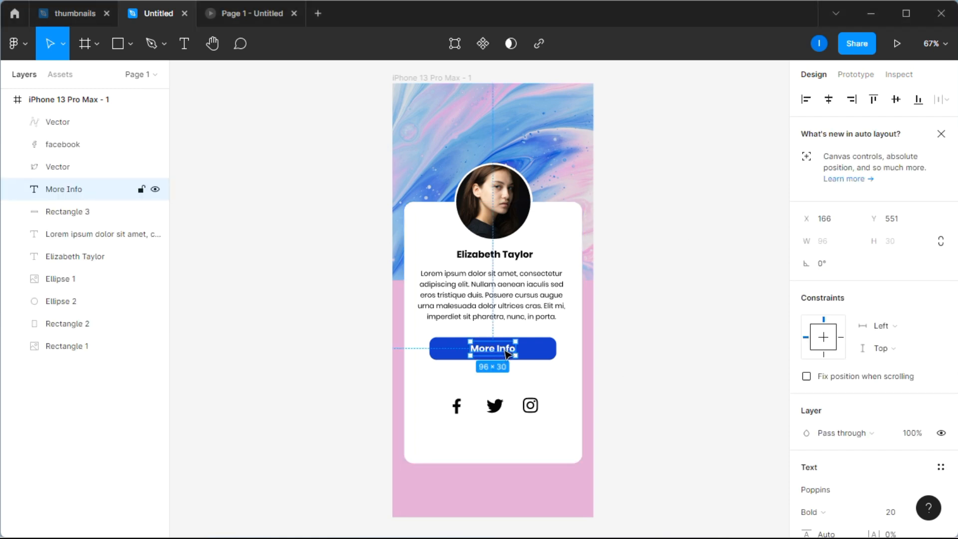
click(669, 336)
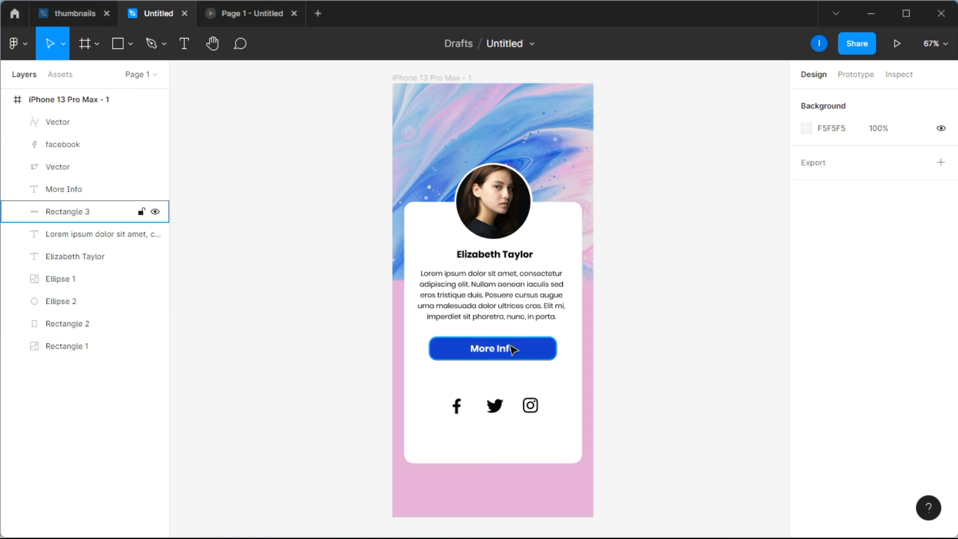
click(491, 353)
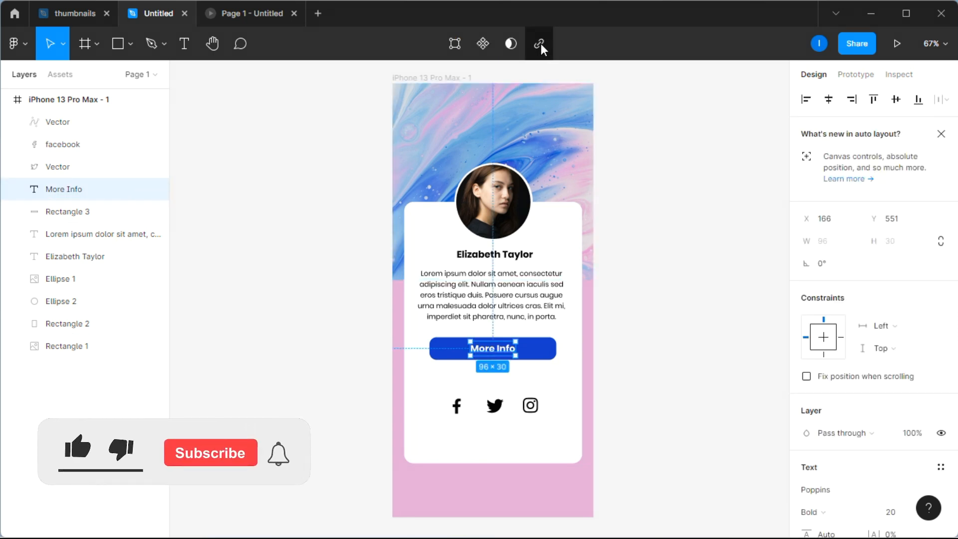
click(659, 242)
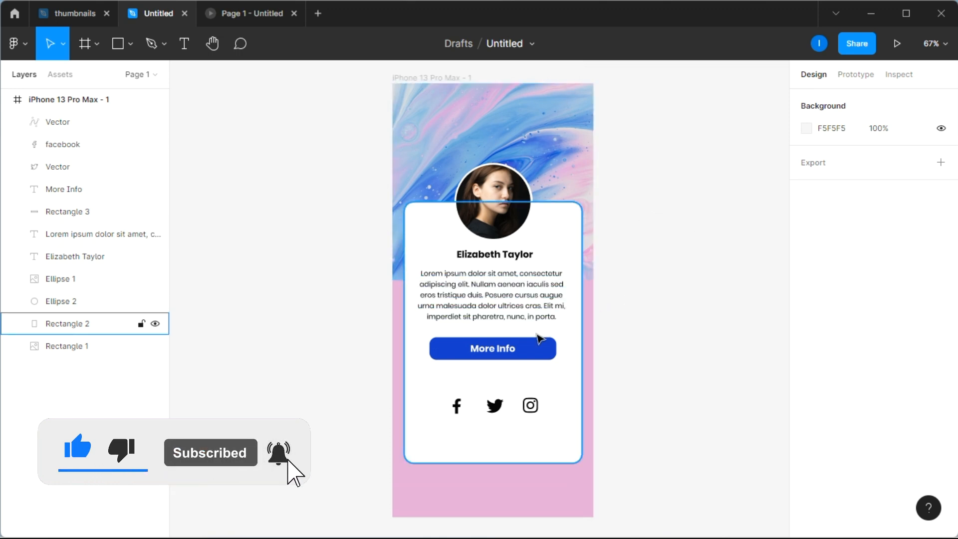
Step: Add a web link to the More Info text on the blue button
click(507, 349)
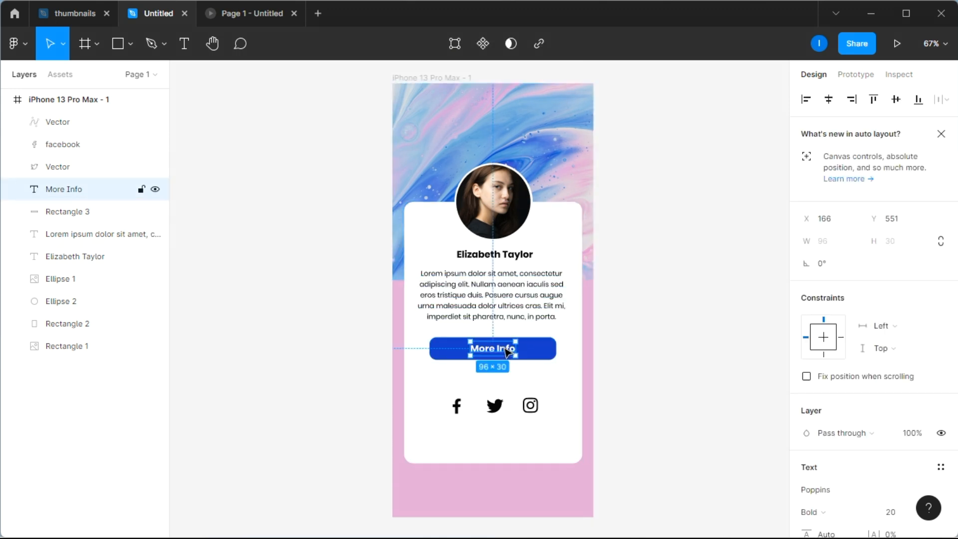
click(540, 43)
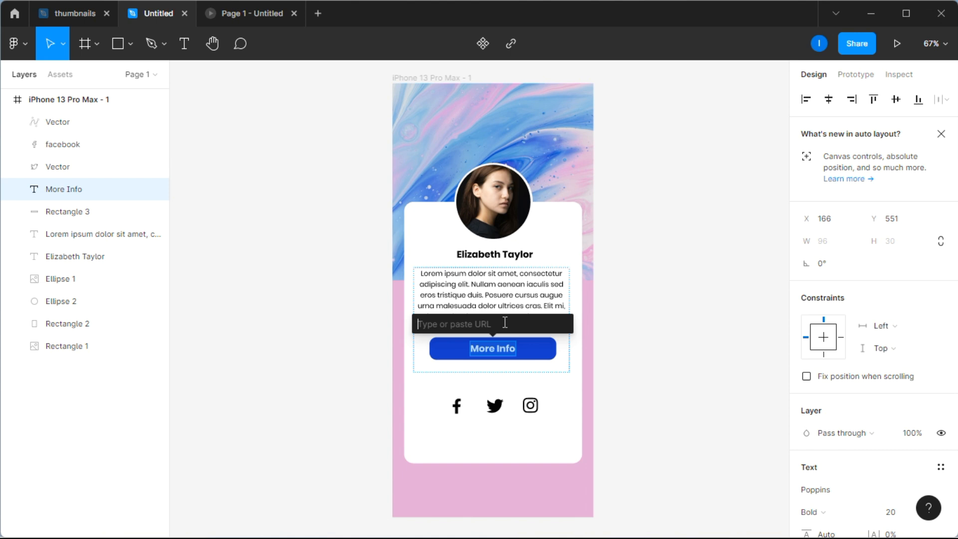
text(w.google.com)
key(Return)
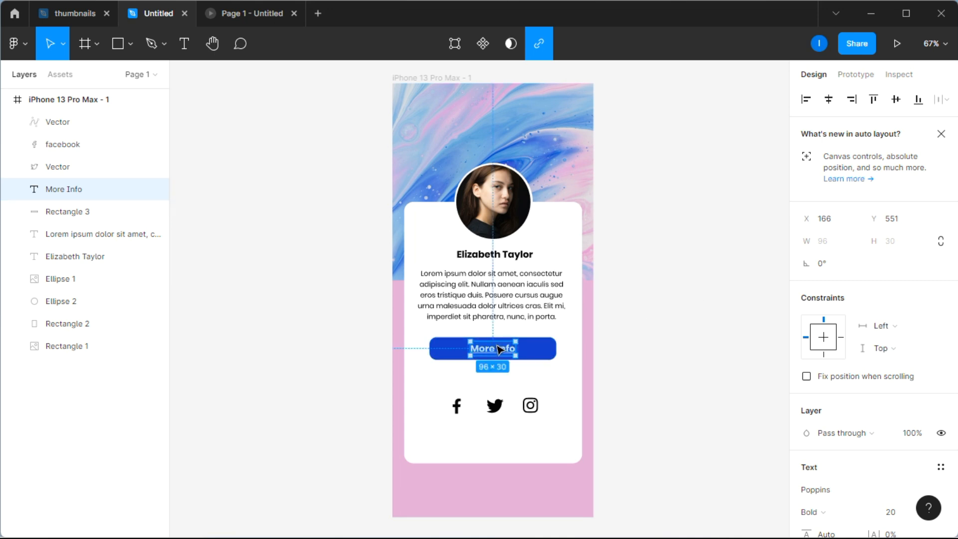
mouse_move(501, 352)
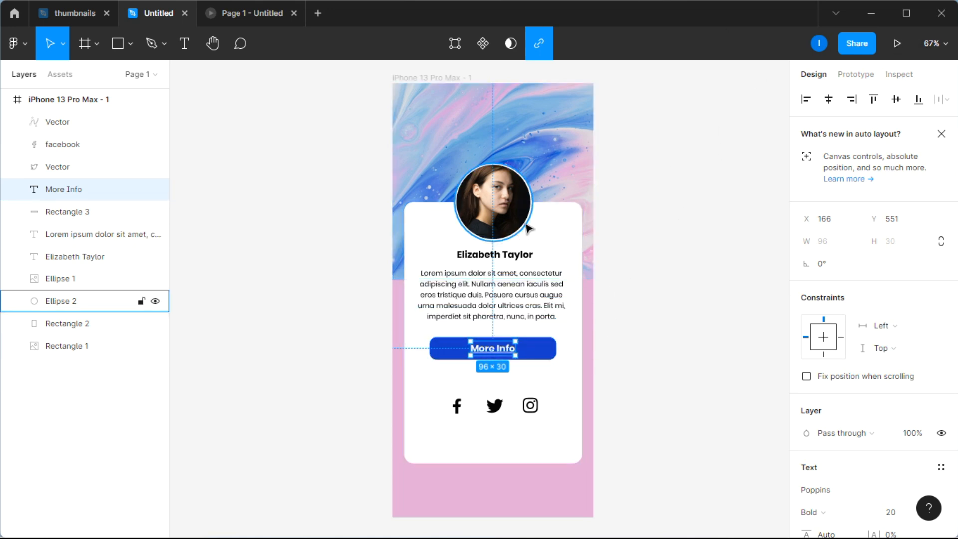
click(657, 301)
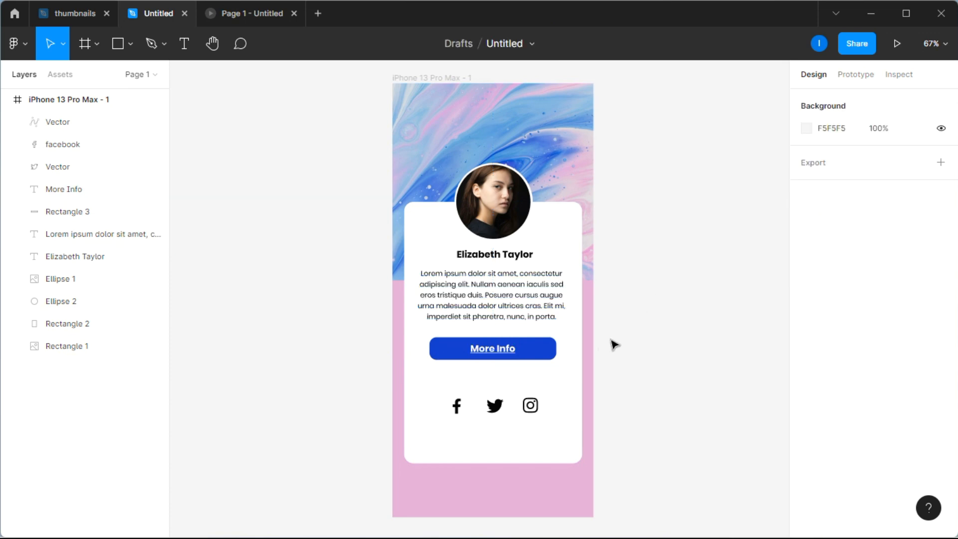
Step: Add a text layer with the letter F on the empty canvas beside the phone frame
scroll(613, 343, down, 3)
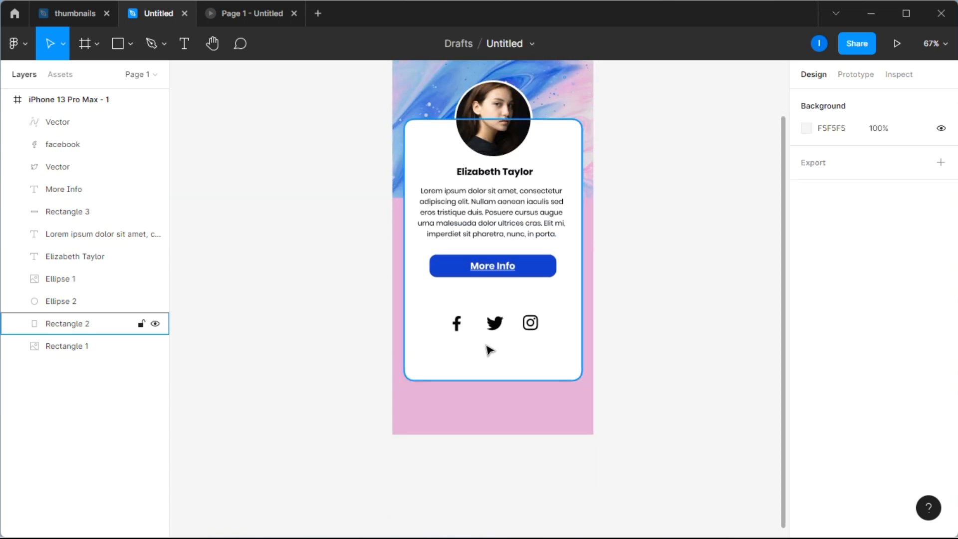
scroll(493, 349, down, 2)
scroll(489, 331, up, 4)
scroll(486, 333, up, 4)
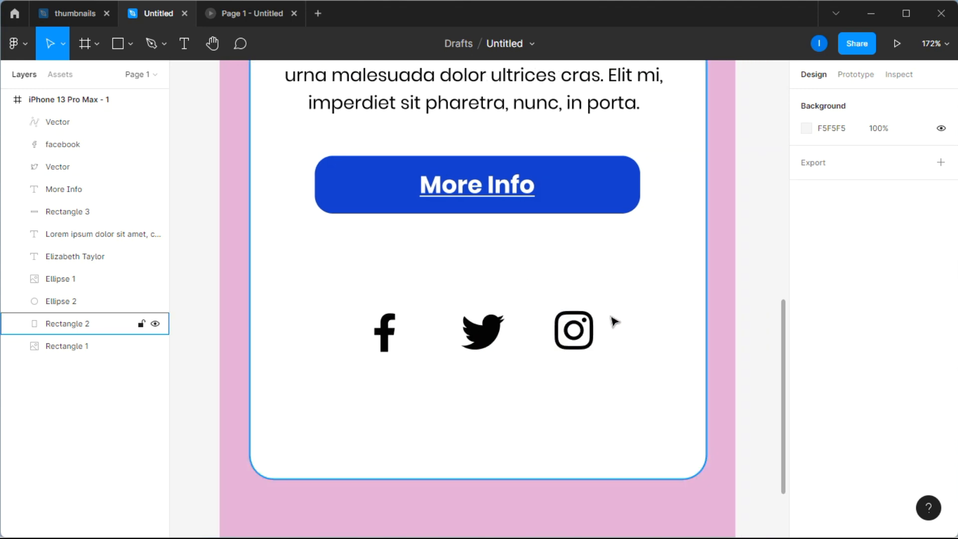
scroll(612, 322, down, 4)
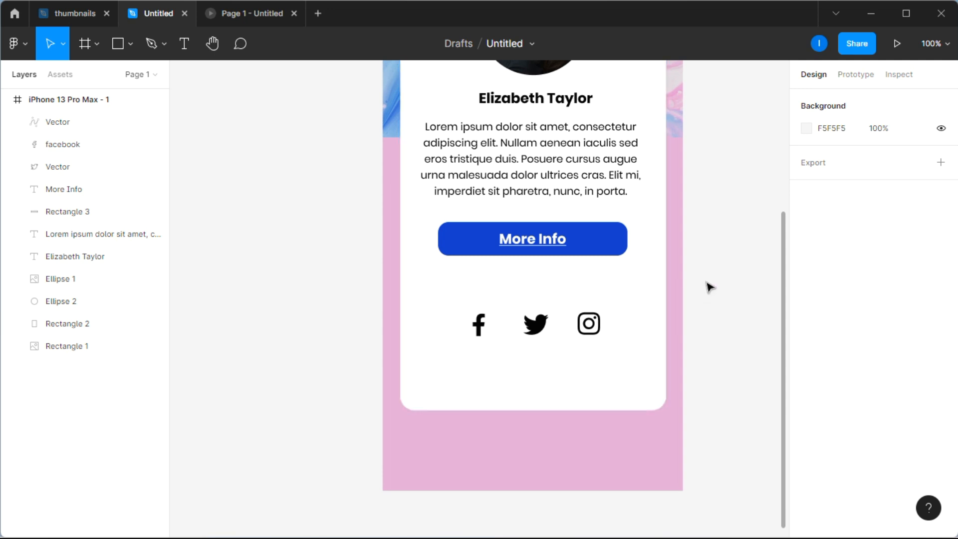
scroll(708, 285, up, 1)
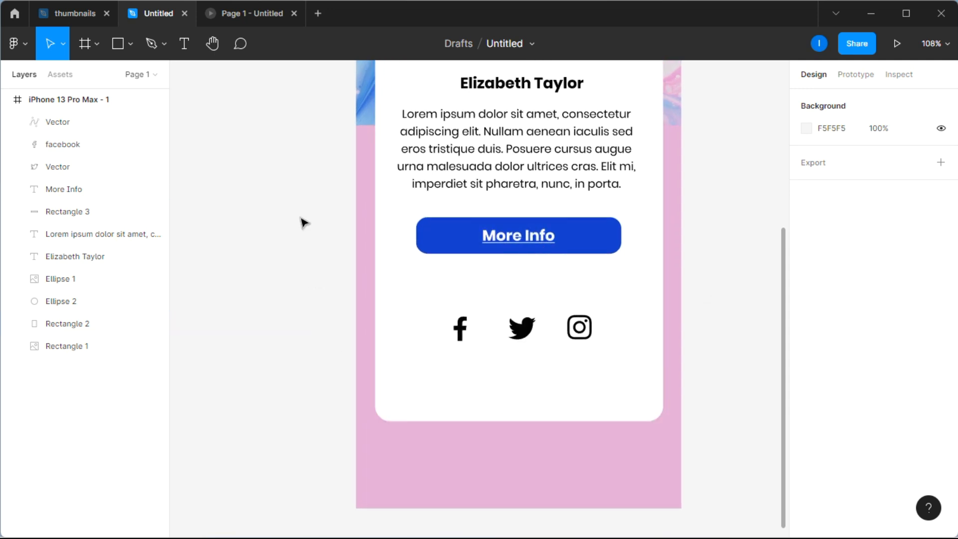
click(183, 43)
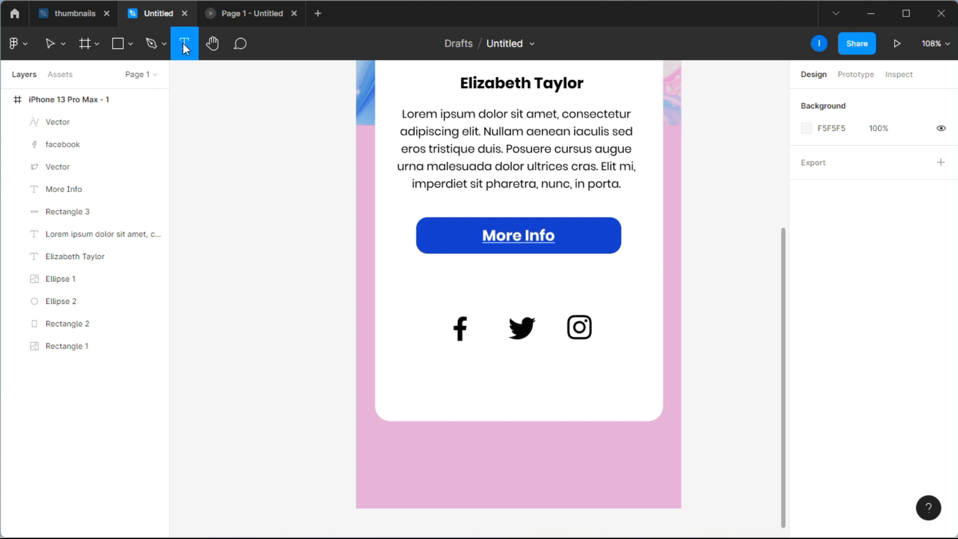
click(286, 362)
text(F)
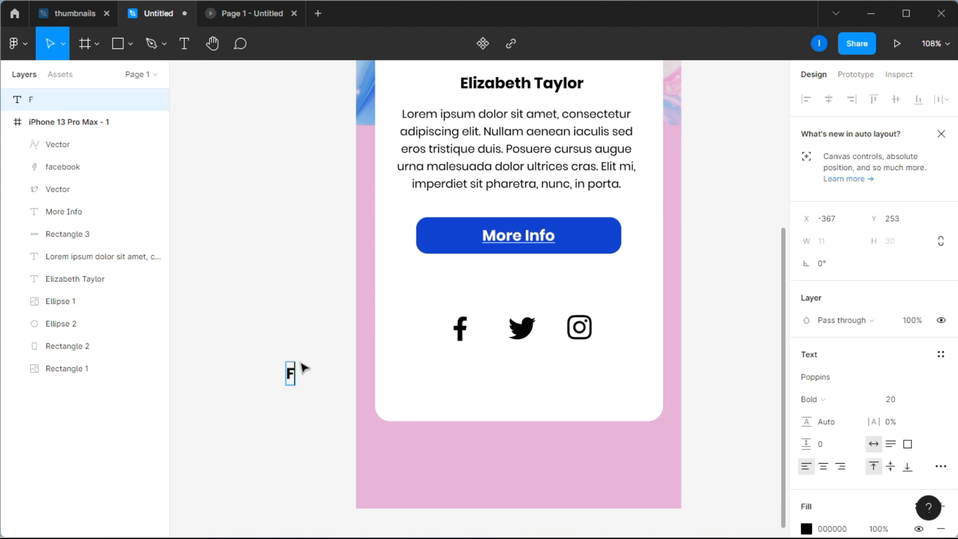
key(Escape)
Step: Set the letter F's font size to 35 and move it slightly up and left on the canvas
click(906, 401)
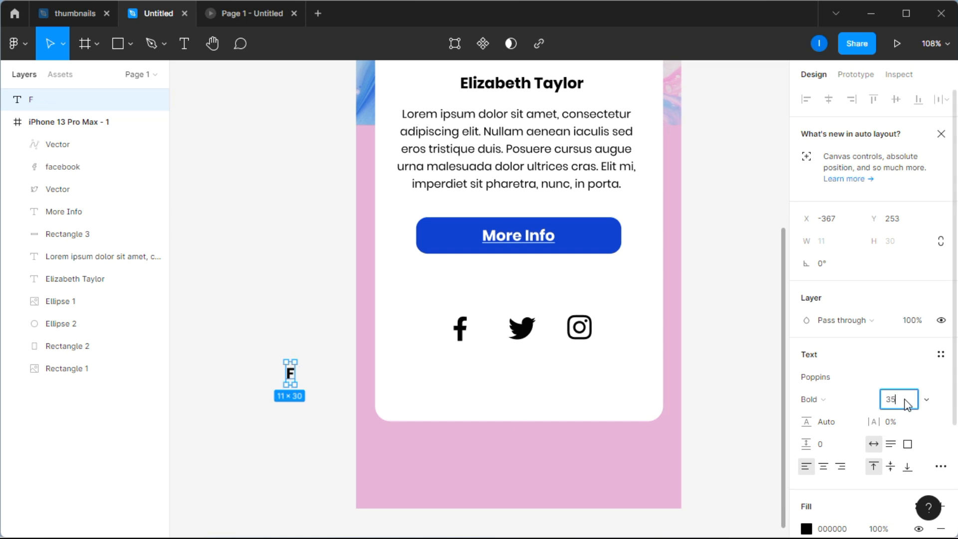
text(35)
key(Return)
click(338, 436)
drag(285, 375, 263, 324)
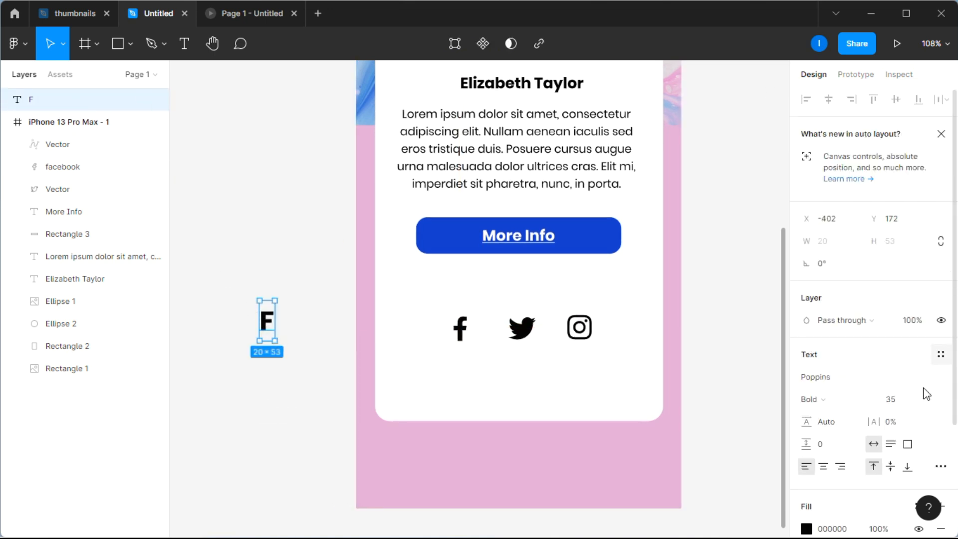
Step: Change the letter F's fill to the bright blue 1720FA
scroll(877, 399, down, 3)
click(806, 382)
click(744, 227)
drag(759, 209, 774, 193)
click(737, 371)
click(775, 172)
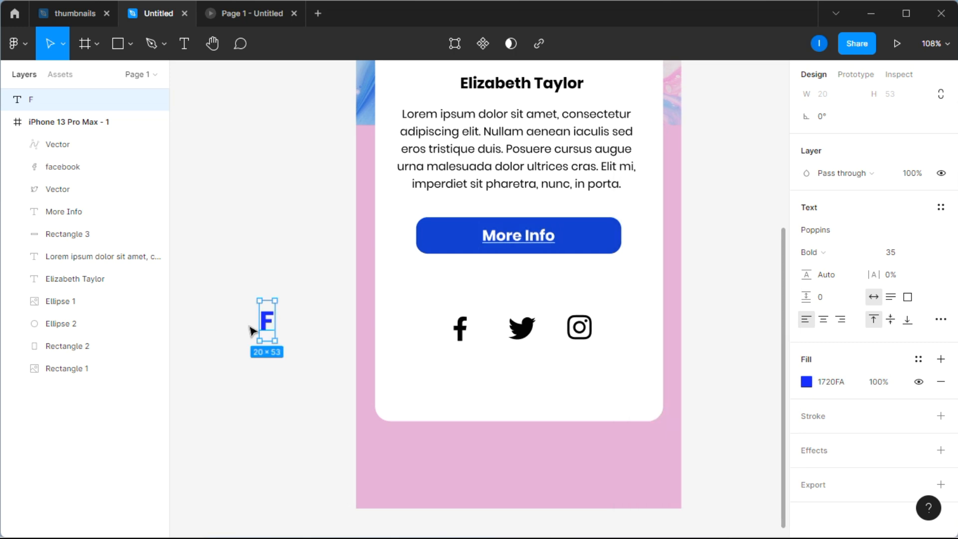
click(327, 292)
Step: Duplicate the blue F twice and spread the copies apart beside the original
click(272, 321)
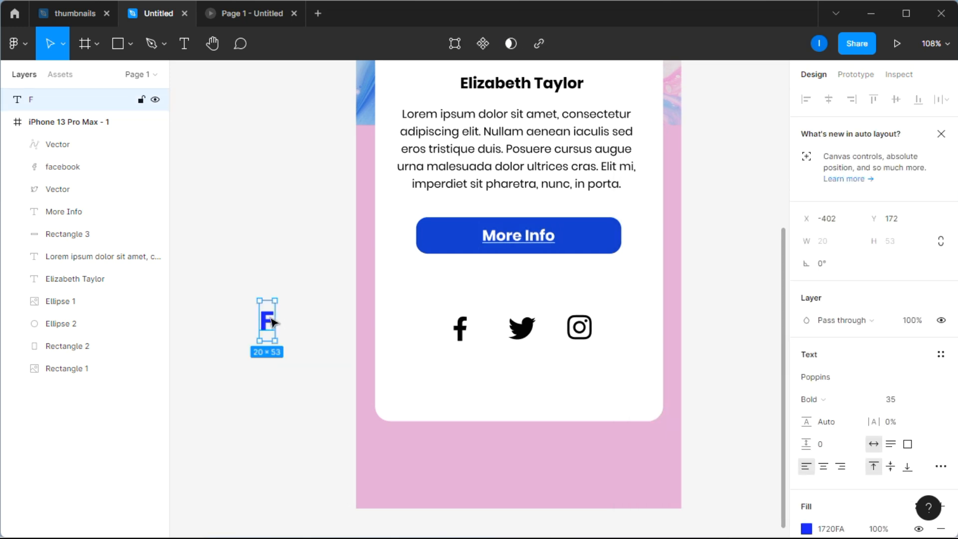
key(ctrl+d)
key(ctrl+d)
drag(271, 321, 279, 379)
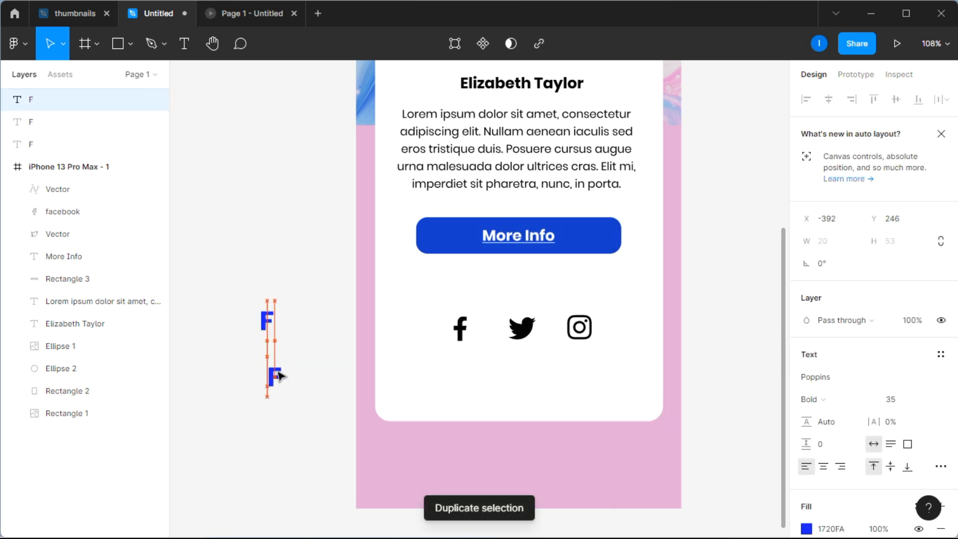
Step: Change the text of the lower F copy to T and of the other copy to S
double_click(278, 373)
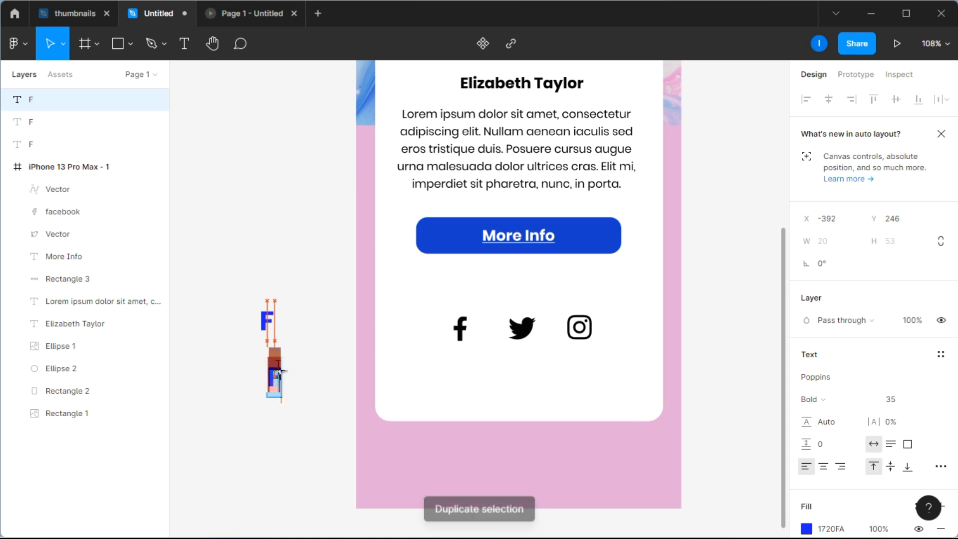
text(T)
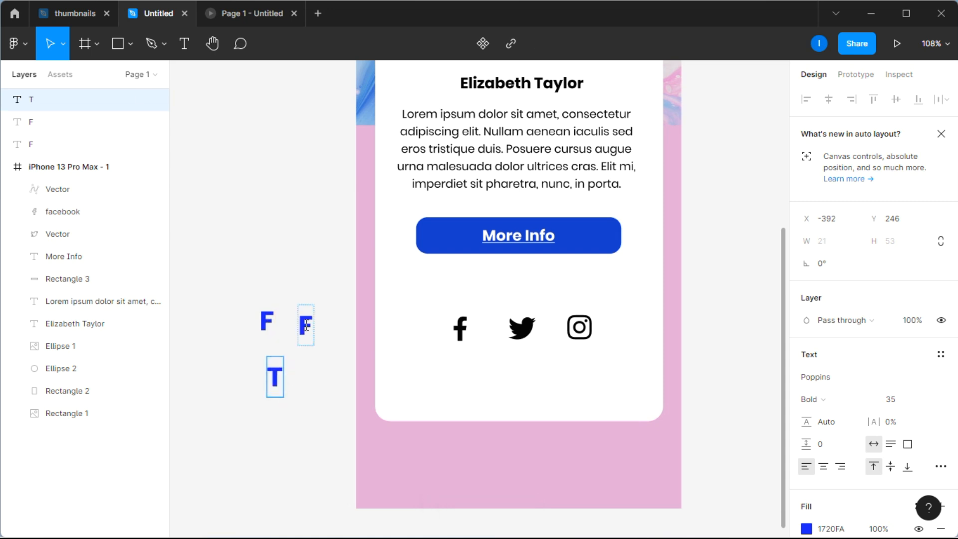
double_click(306, 324)
key(BackSpace)
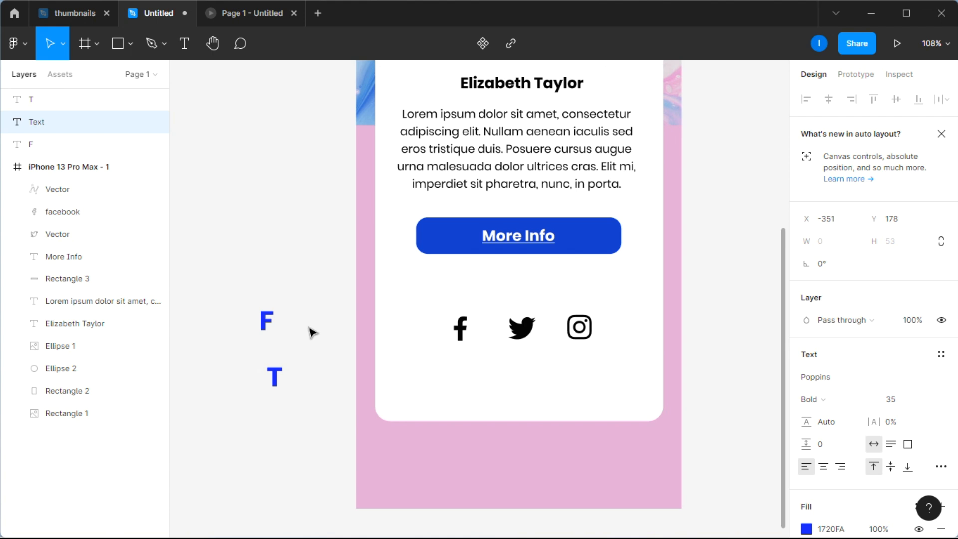
text(S)
key(Escape)
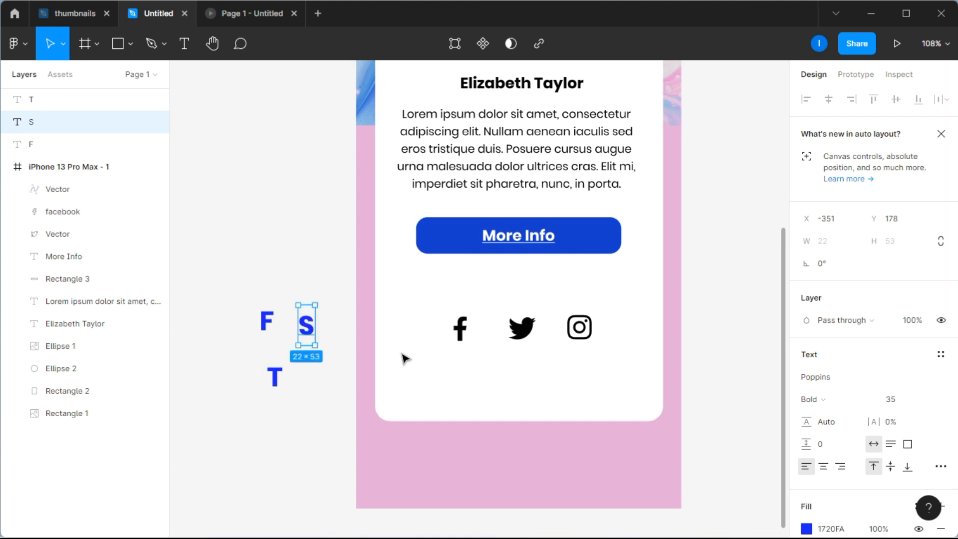
Step: Change the letter S's fill to the pink FA17E3
scroll(838, 455, down, 3)
click(806, 381)
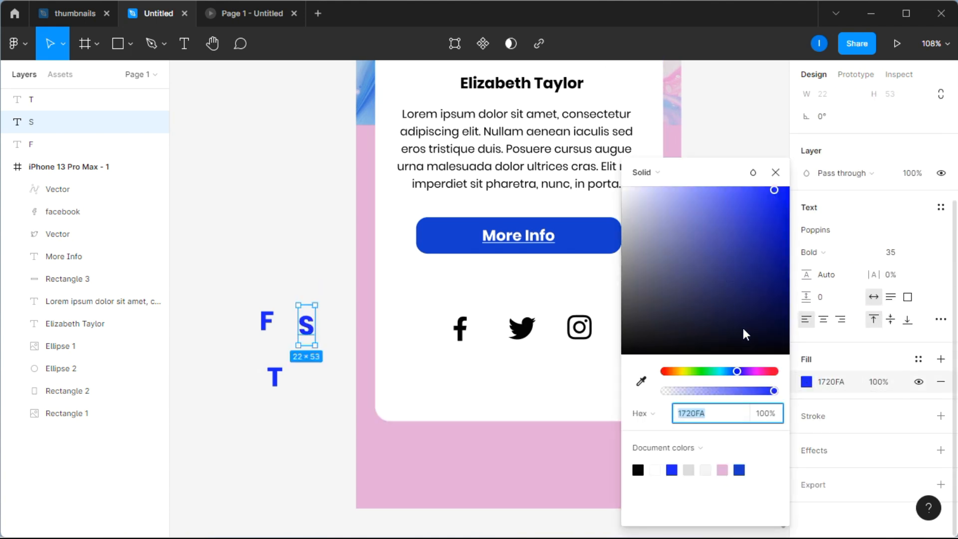
click(758, 371)
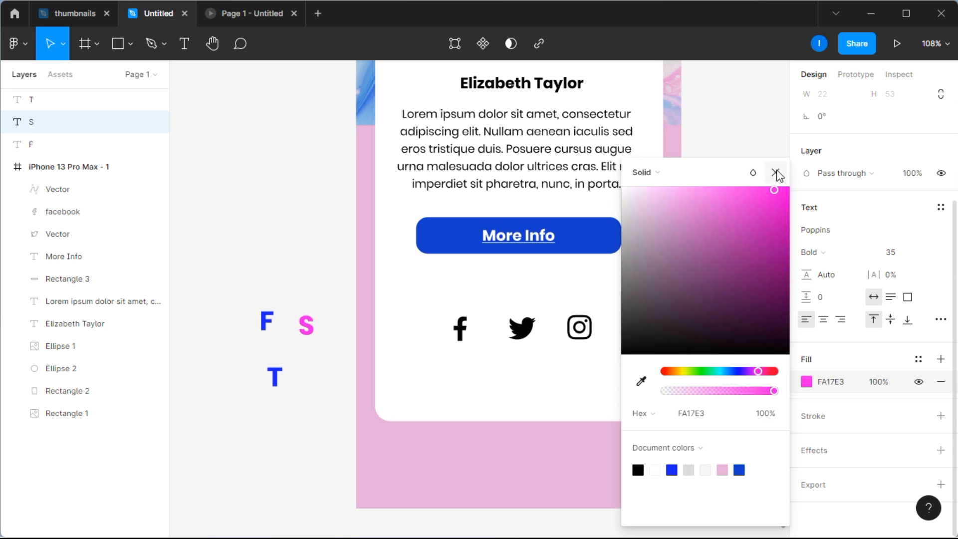
click(775, 173)
Step: Change the letter T's fill to the turquoise 0EECDF
click(274, 376)
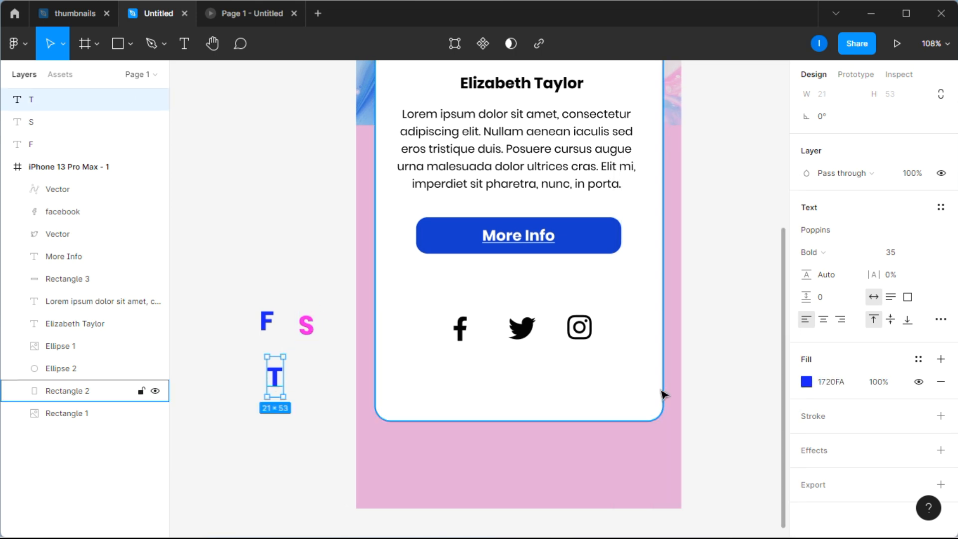
click(806, 382)
click(718, 371)
drag(733, 224, 780, 199)
click(775, 172)
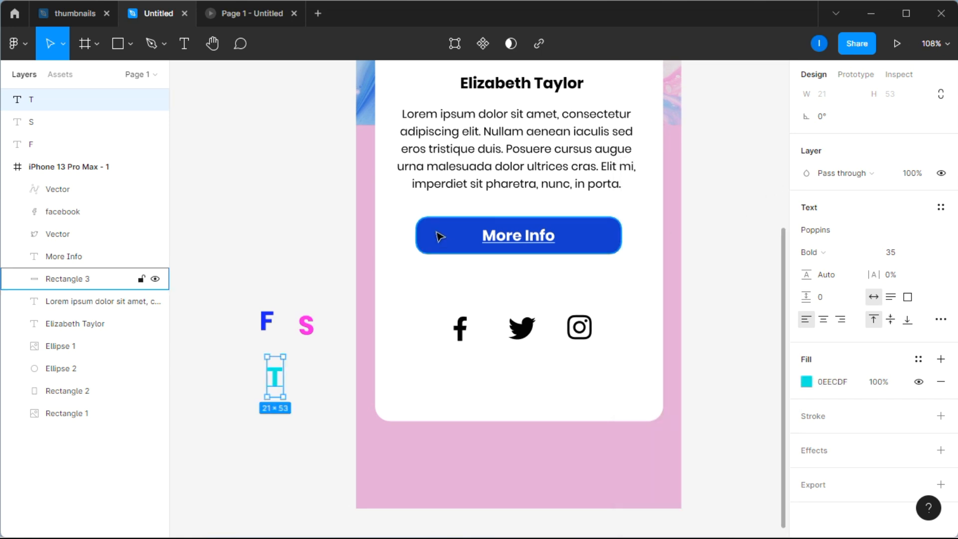
click(331, 218)
Step: Place the letter F over the Facebook icon, T over the Twitter icon and S over the Instagram icon
drag(274, 317, 469, 331)
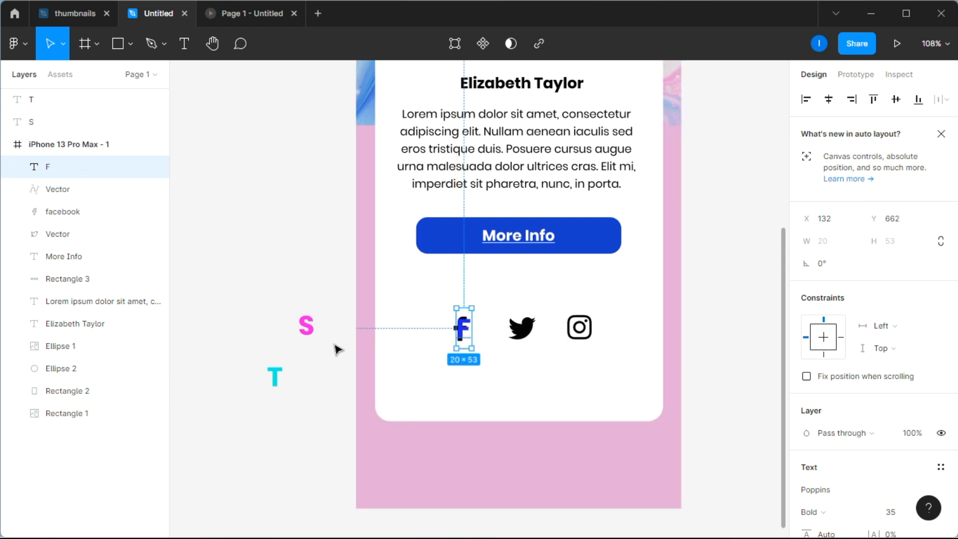
drag(275, 377, 522, 337)
drag(306, 326, 580, 328)
click(709, 323)
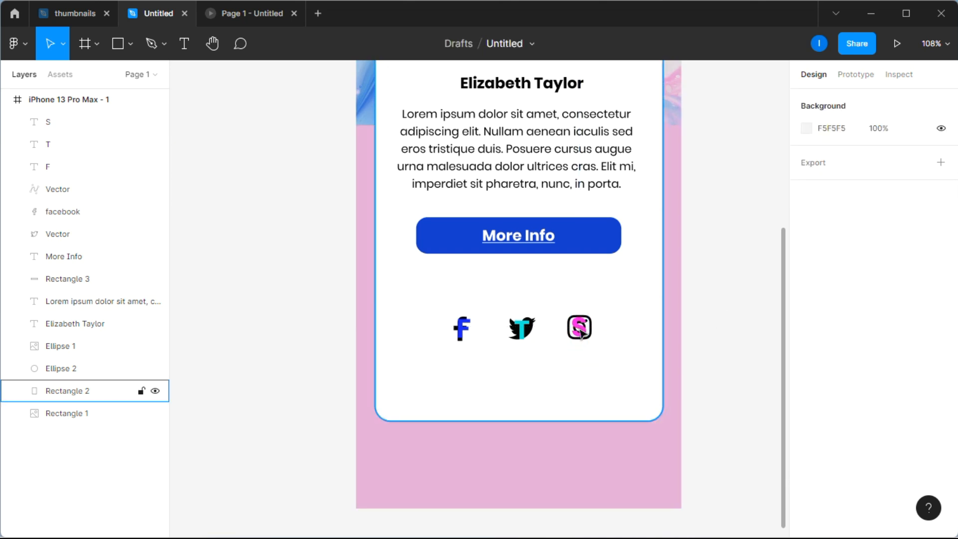
click(461, 333)
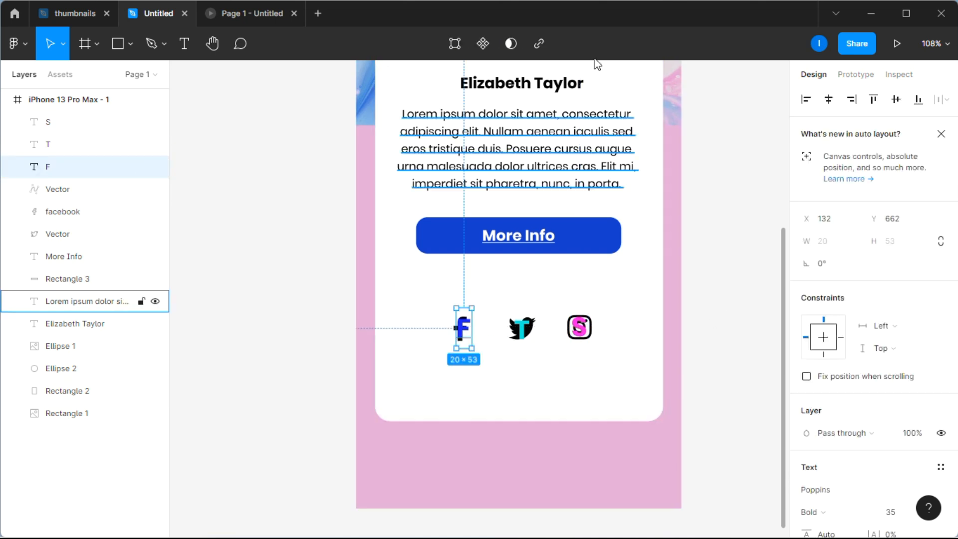
click(541, 44)
text(www.facebook)
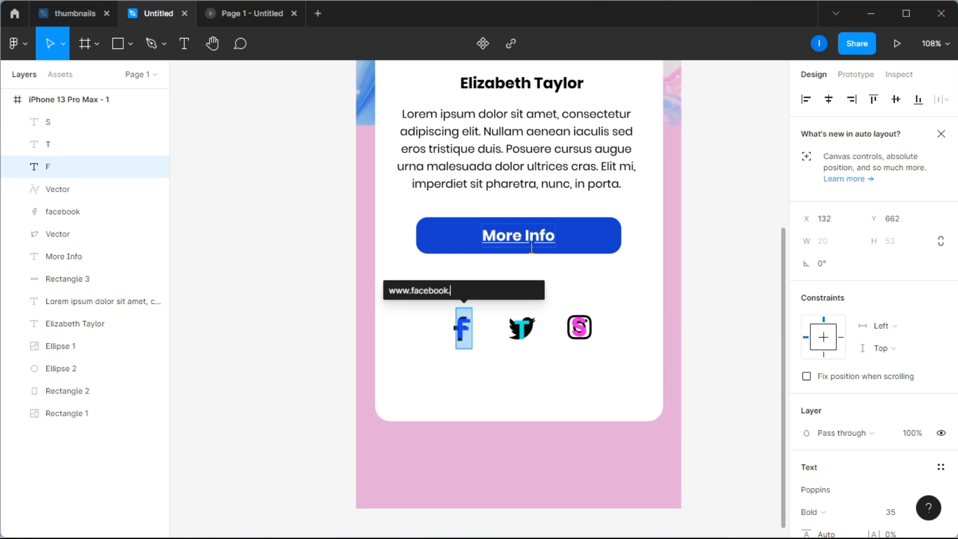
text(.com)
key(Return)
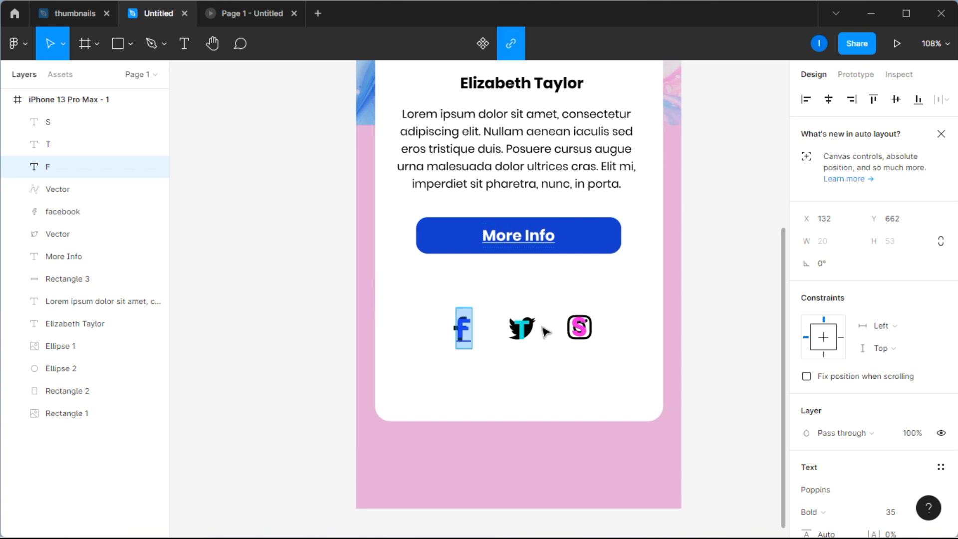
click(526, 330)
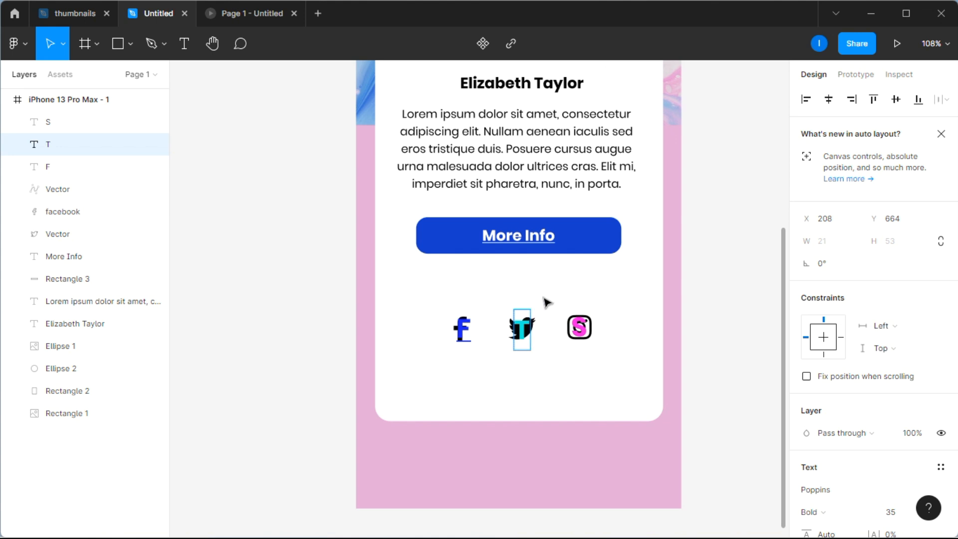
click(539, 43)
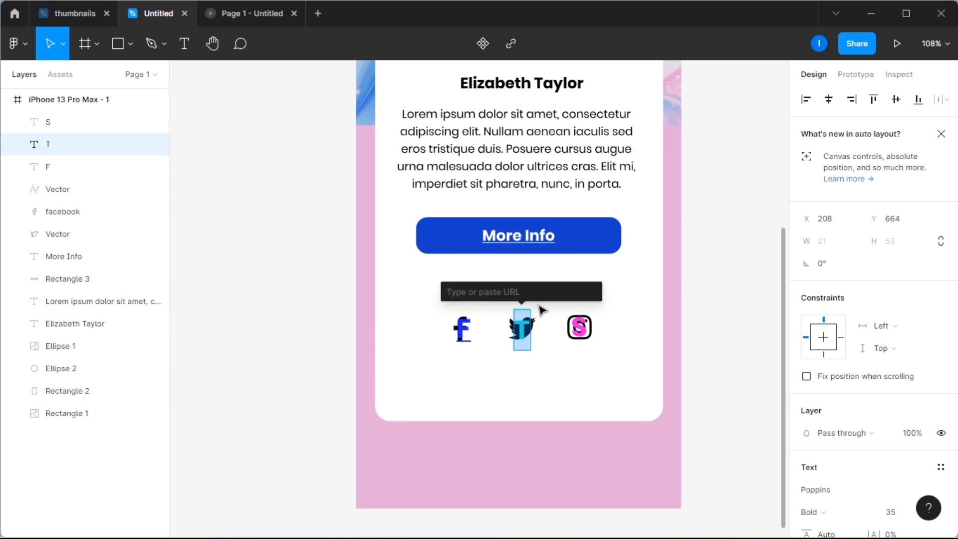
text(ww)
text(w.twitter.com)
key(Return)
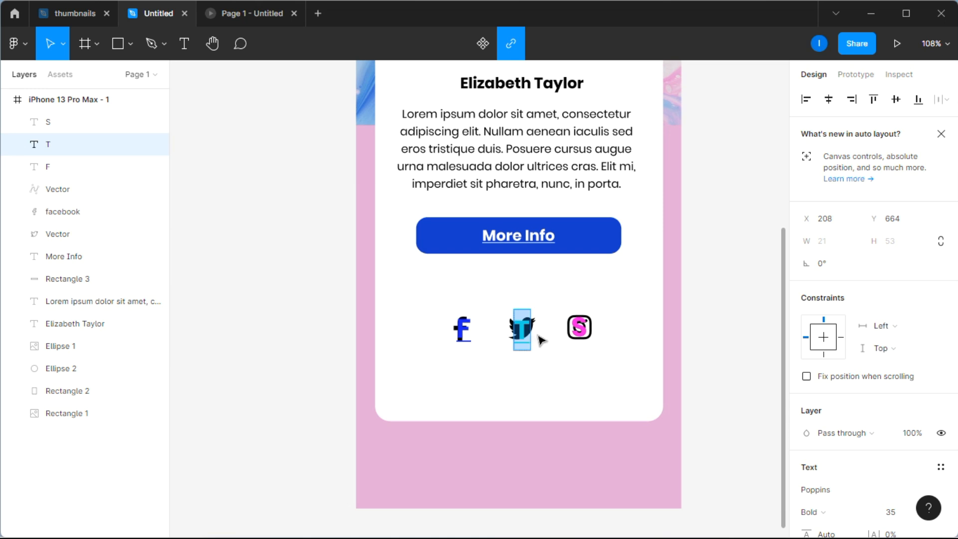
click(581, 325)
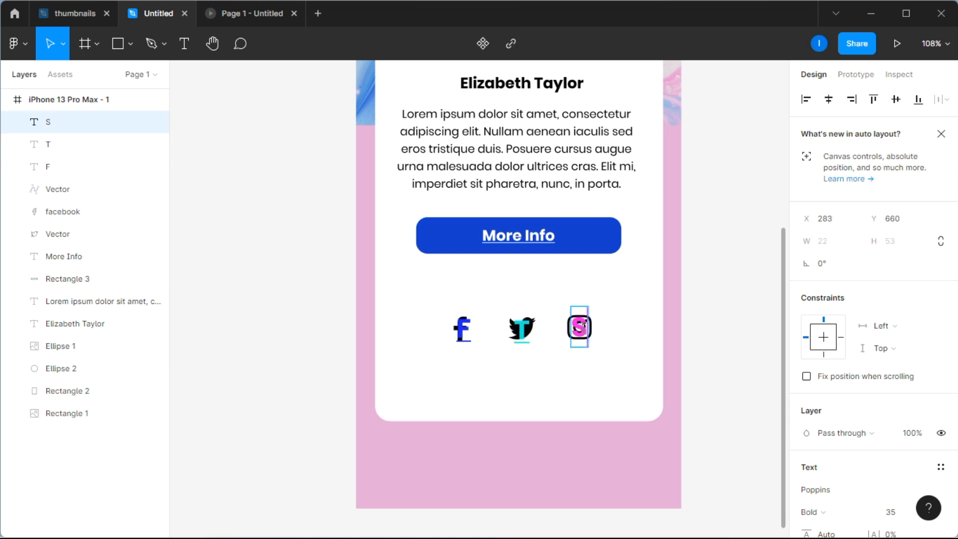
click(706, 192)
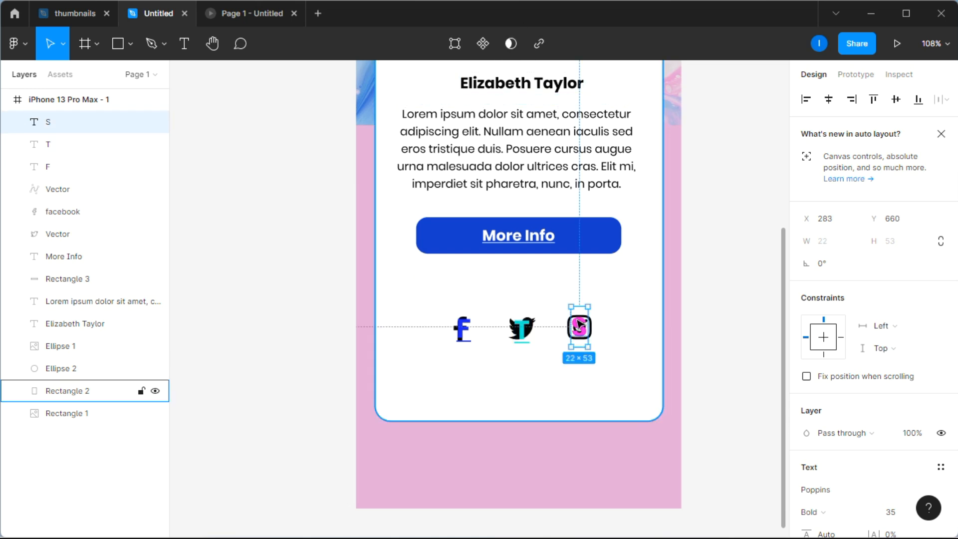
click(538, 43)
text(www)
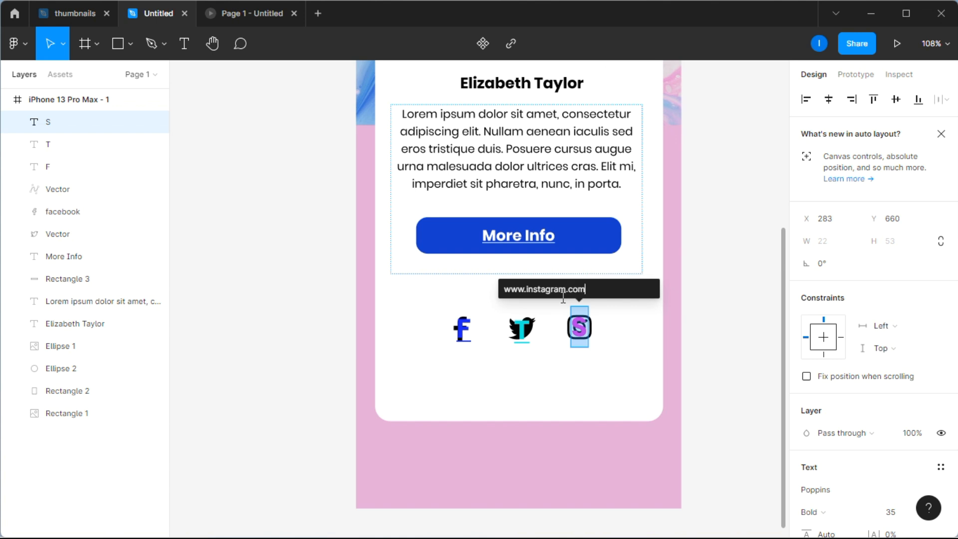
text(.instagram.com)
key(Return)
Step: Hide the linked letters F, T and S so only the social media icons show, and clear the selection
click(462, 331)
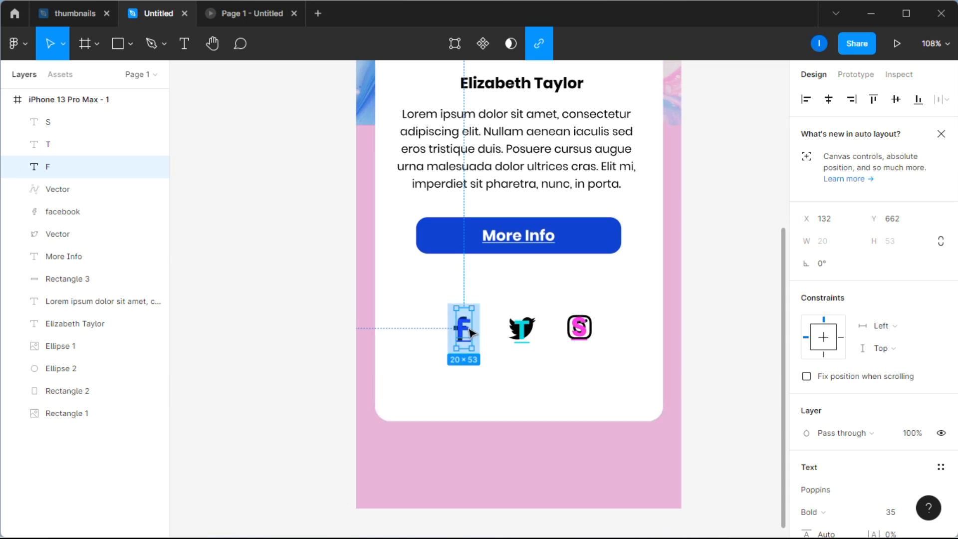
scroll(938, 349, down, 3)
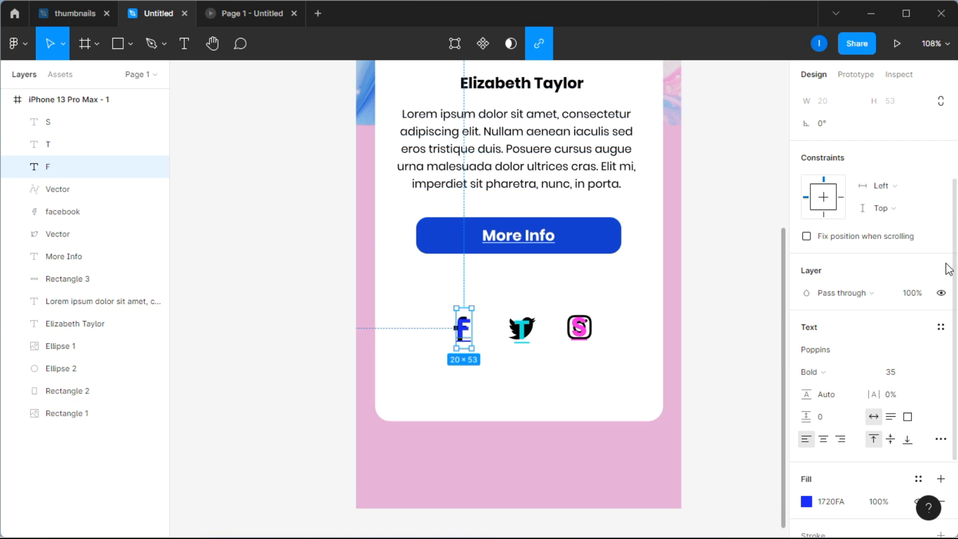
click(941, 294)
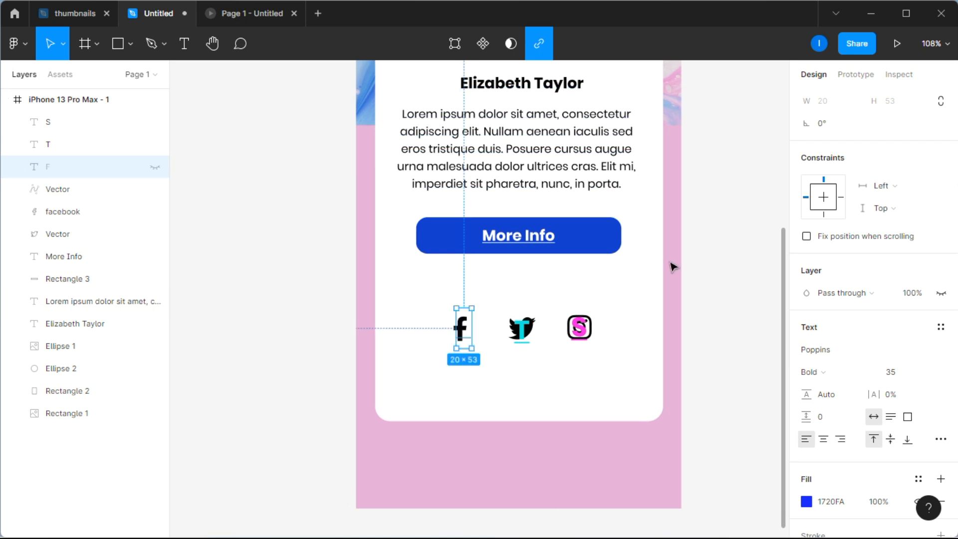
click(521, 329)
click(941, 292)
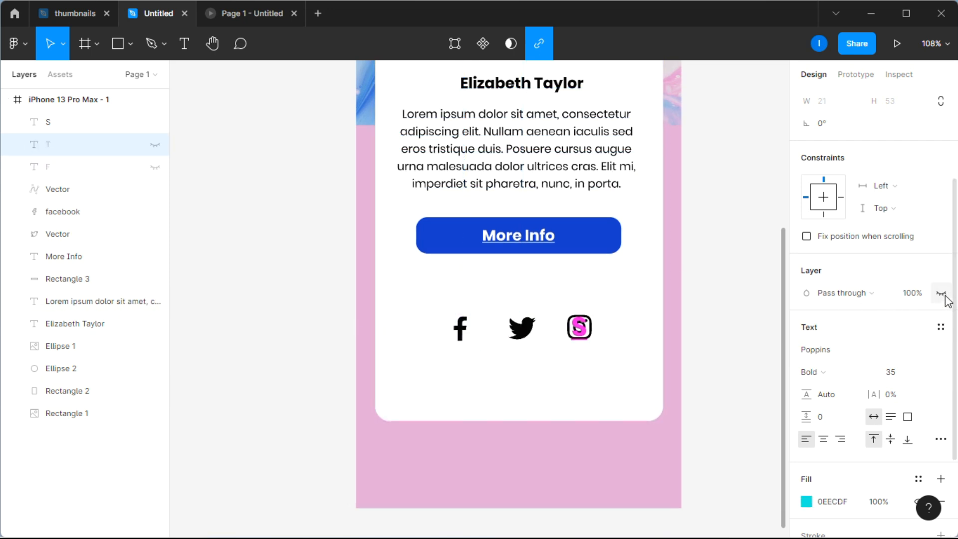
click(580, 330)
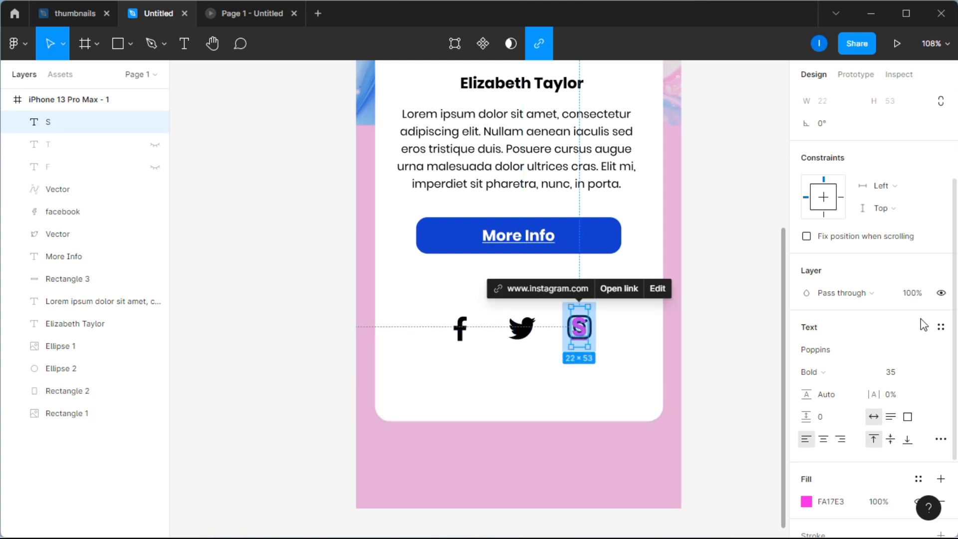
click(941, 295)
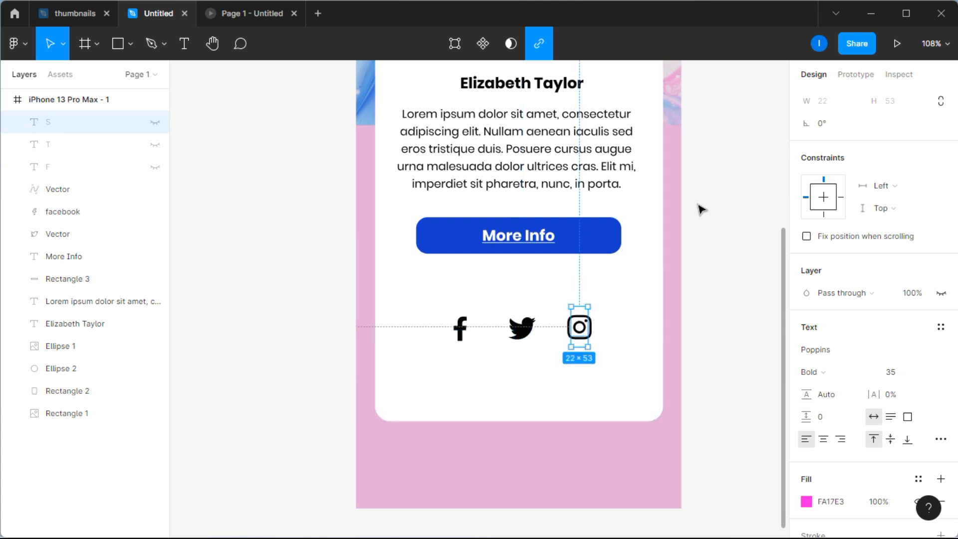
click(712, 216)
Step: Present the profile design as a running prototype
scroll(713, 216, down, 5)
scroll(713, 215, right, 3)
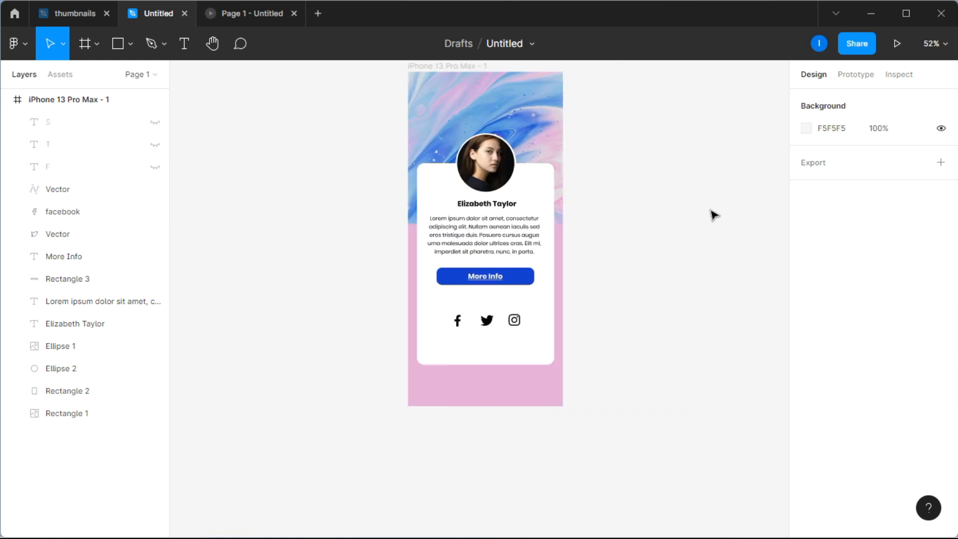
scroll(713, 216, up, 1)
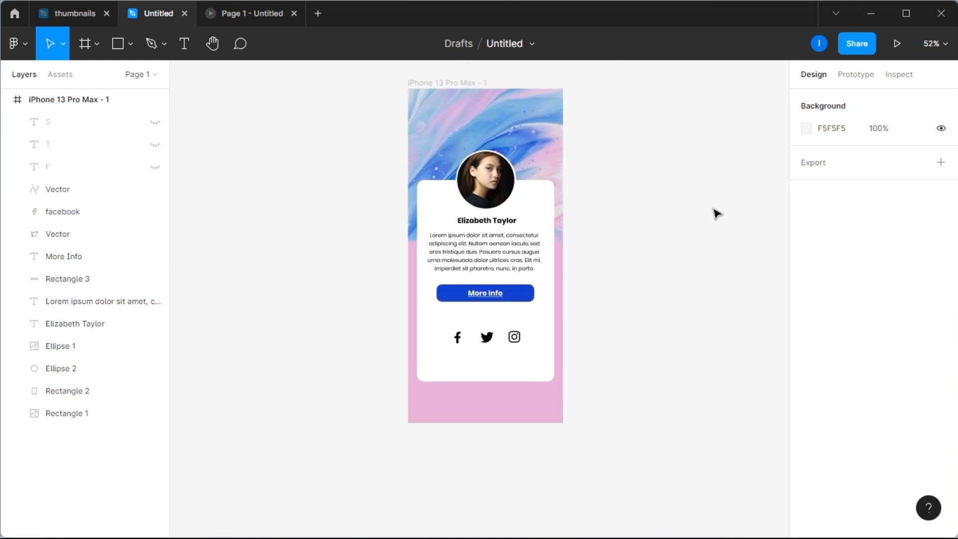
click(896, 44)
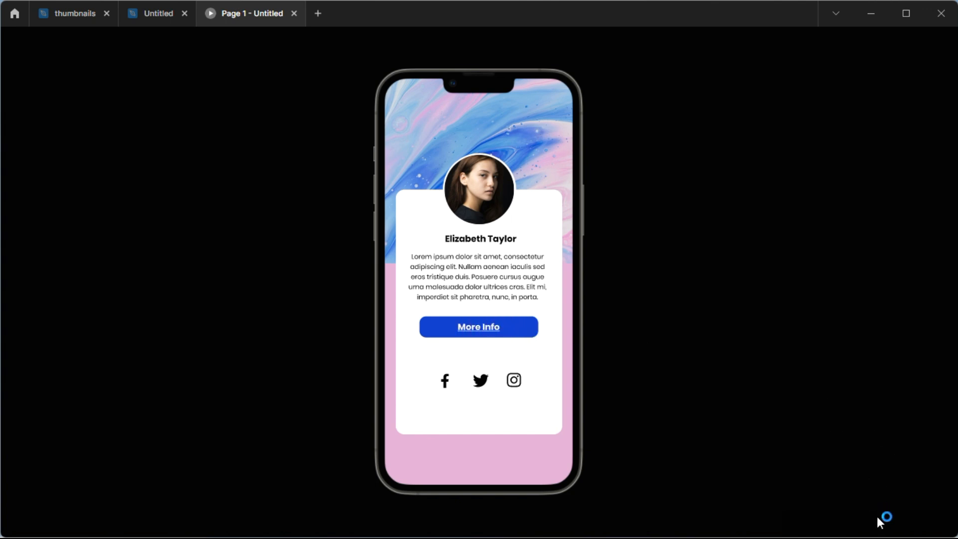
Step: Test the More Info and Facebook icon links in the prototype, minimizing the browser after each to return to the preview
mouse_move(886, 526)
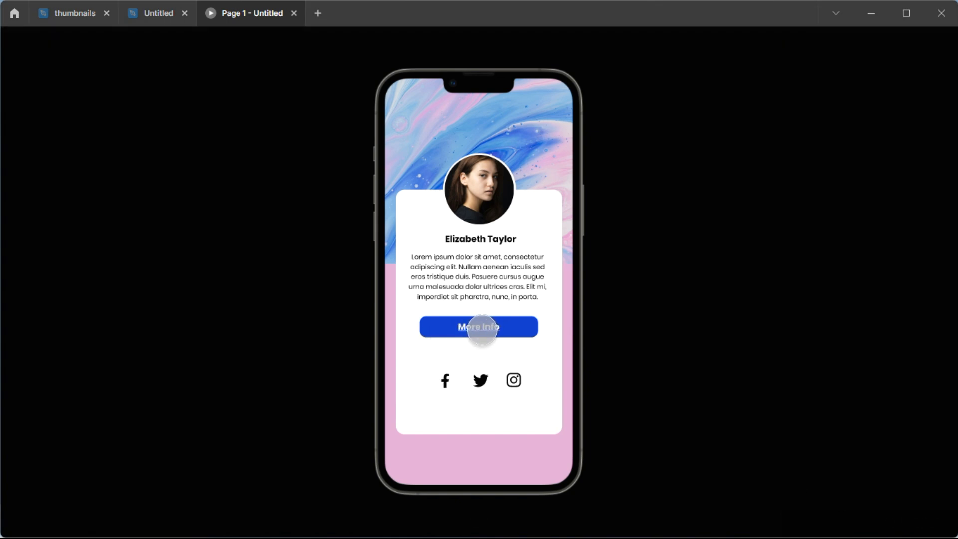
click(482, 330)
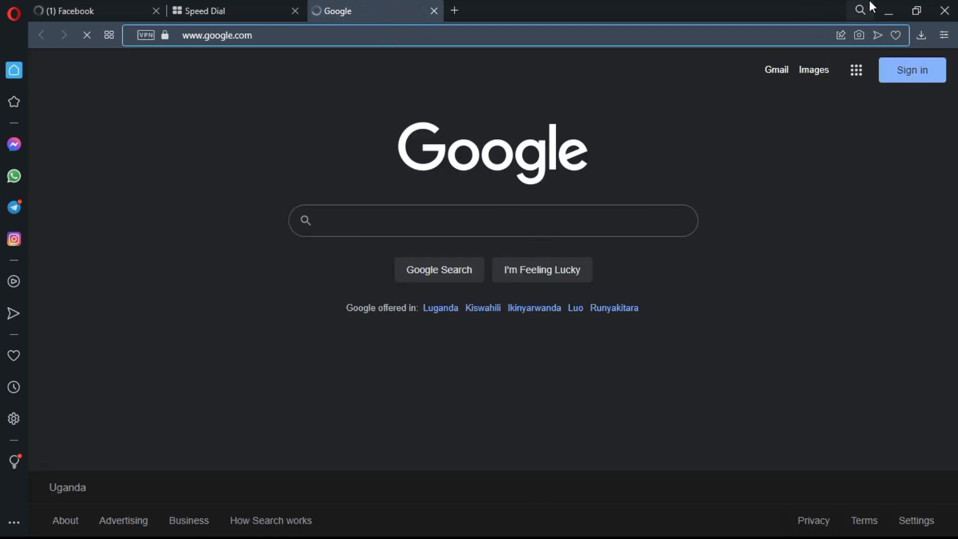
click(887, 10)
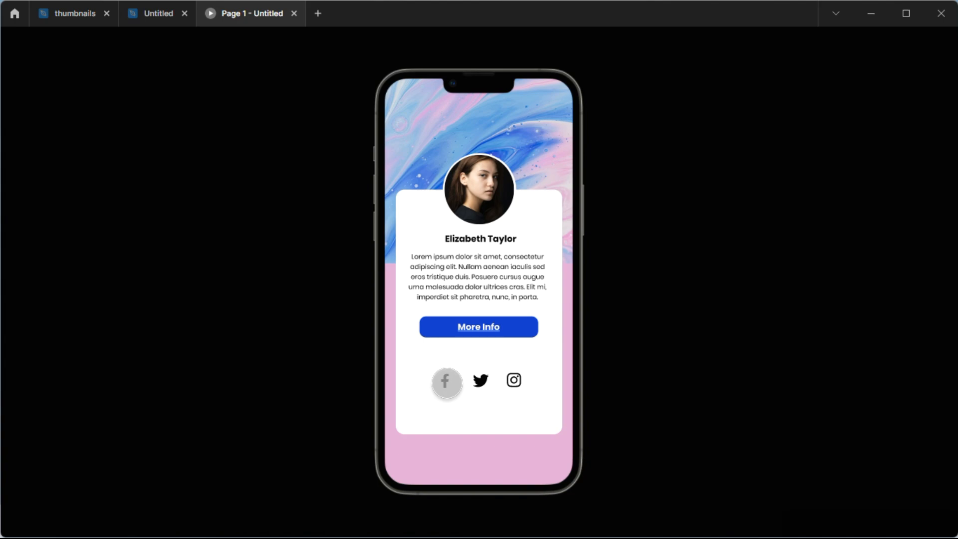
click(447, 382)
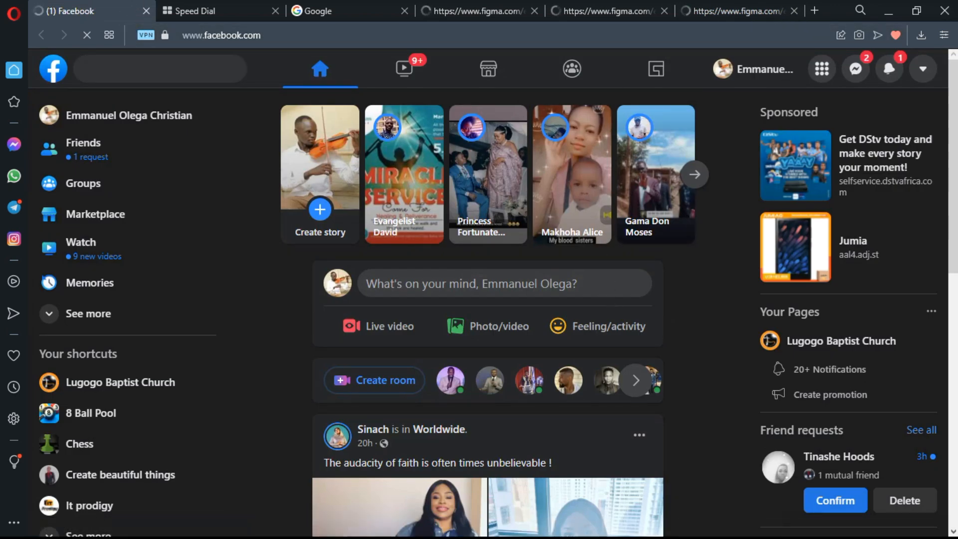
click(887, 11)
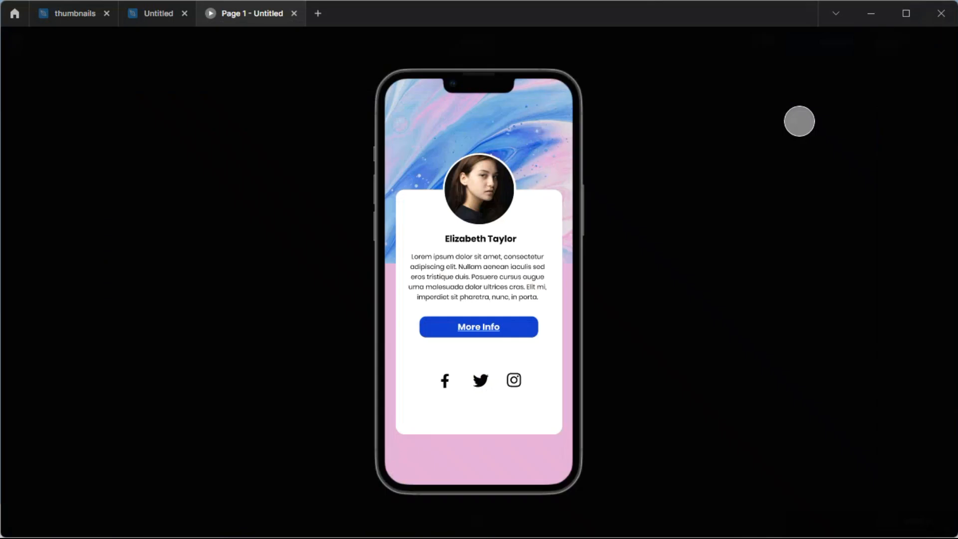